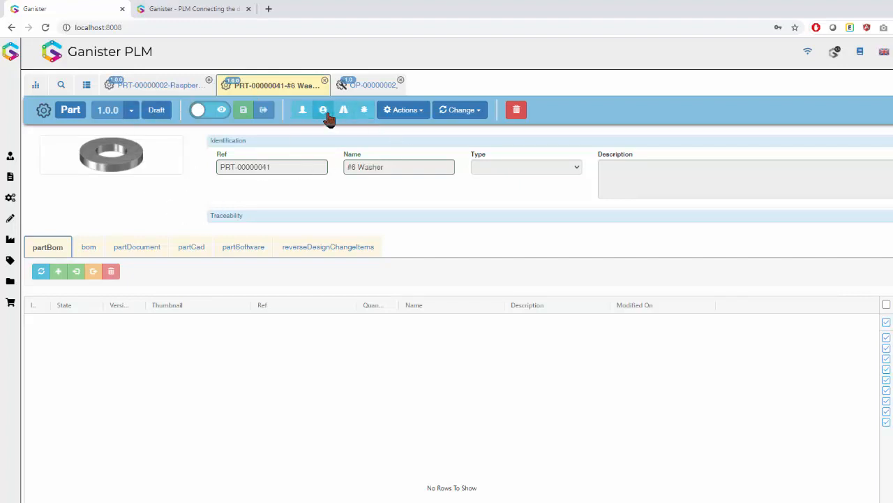
- Display the user access path of the #6 Washer part and spread its graph nodes apart for inspection
click(326, 116)
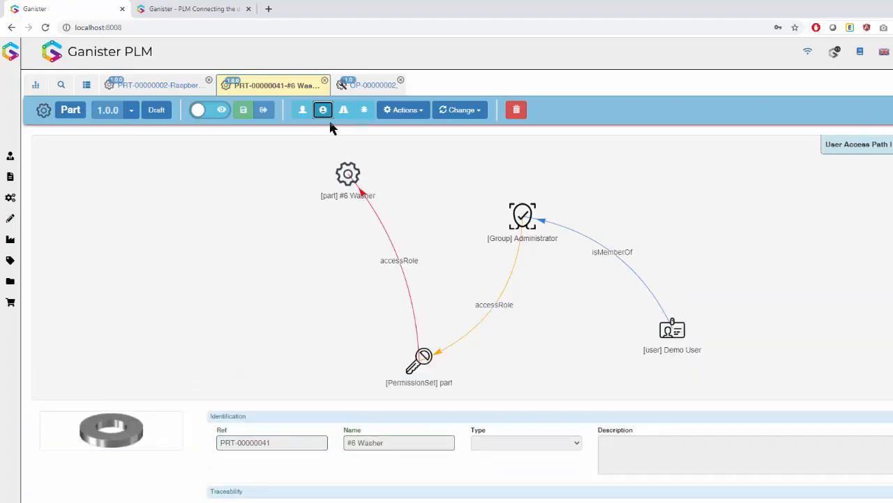
drag(349, 174, 250, 216)
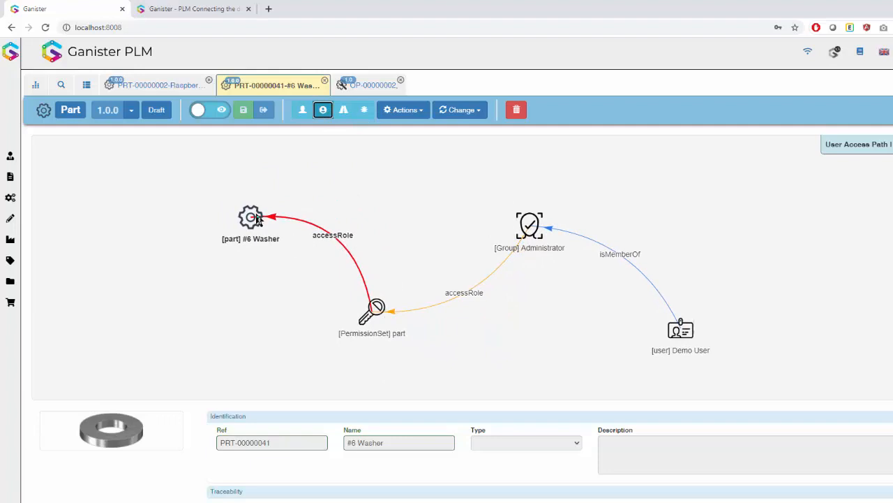
click(369, 84)
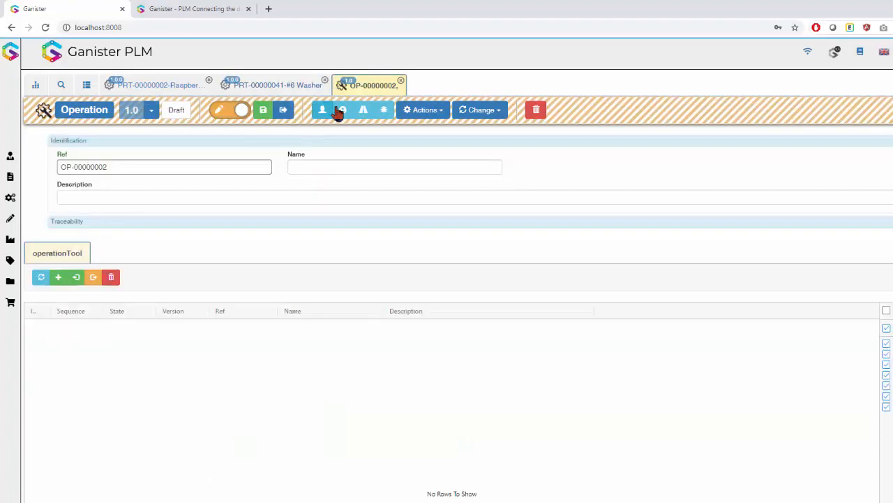
click(341, 109)
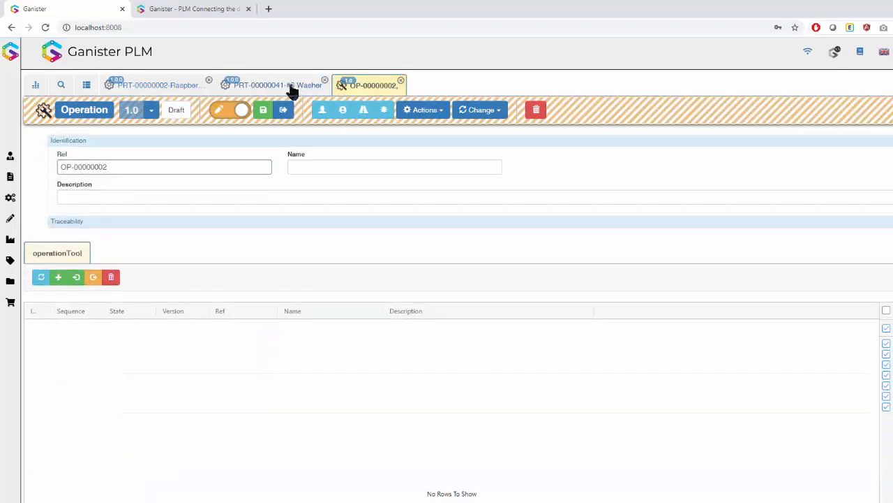
click(294, 87)
drag(678, 335, 773, 229)
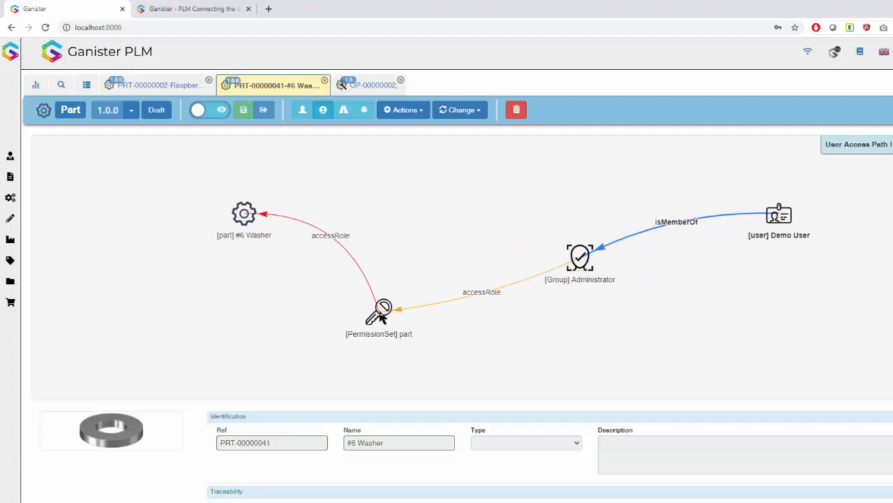
drag(390, 312, 405, 268)
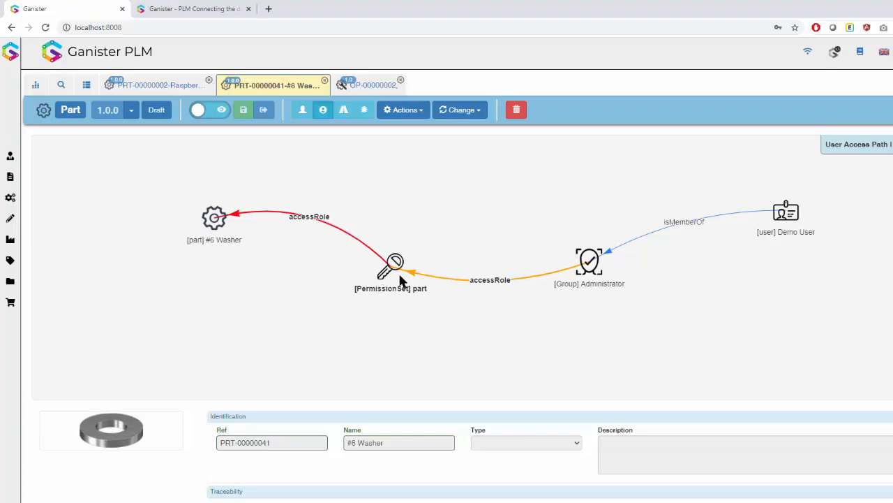
click(218, 222)
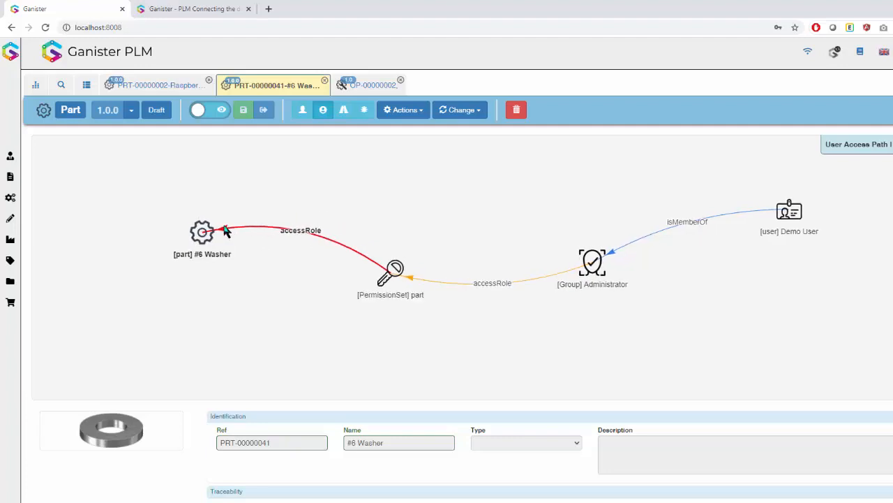
- Give Demo User direct access to the #6 Washer part with the Manager role
click(302, 109)
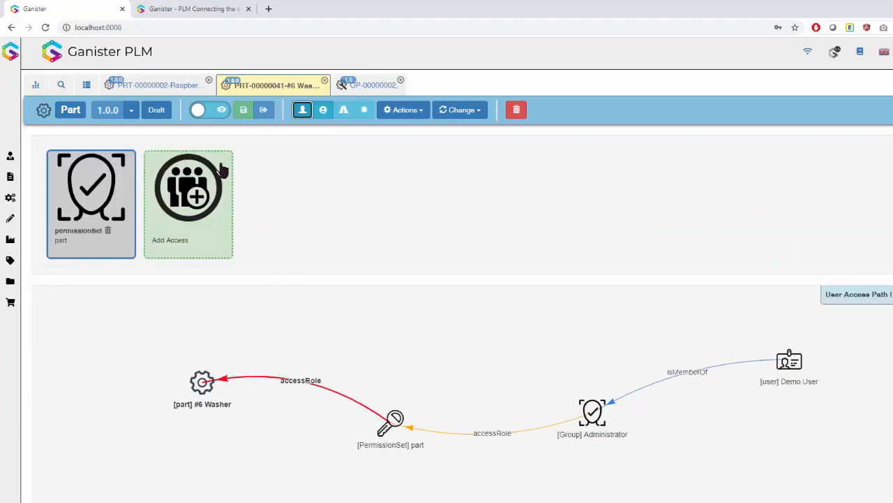
click(174, 239)
click(395, 109)
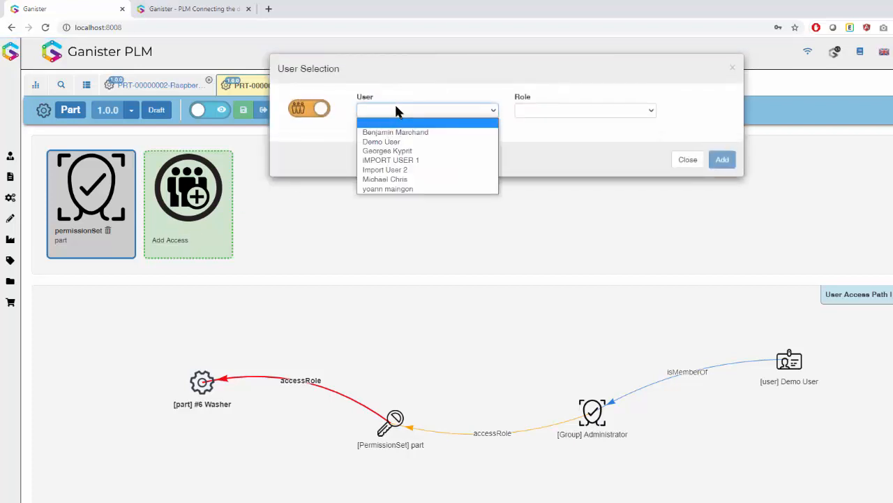
click(405, 140)
click(582, 113)
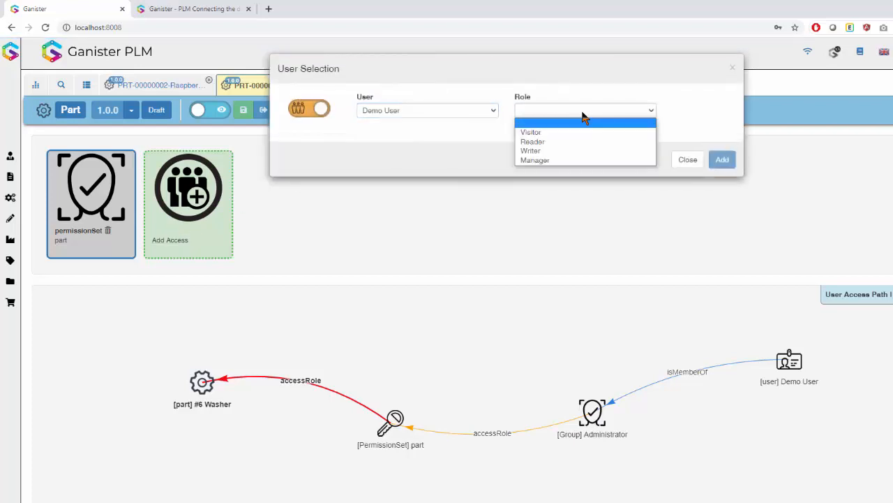
click(582, 160)
click(723, 160)
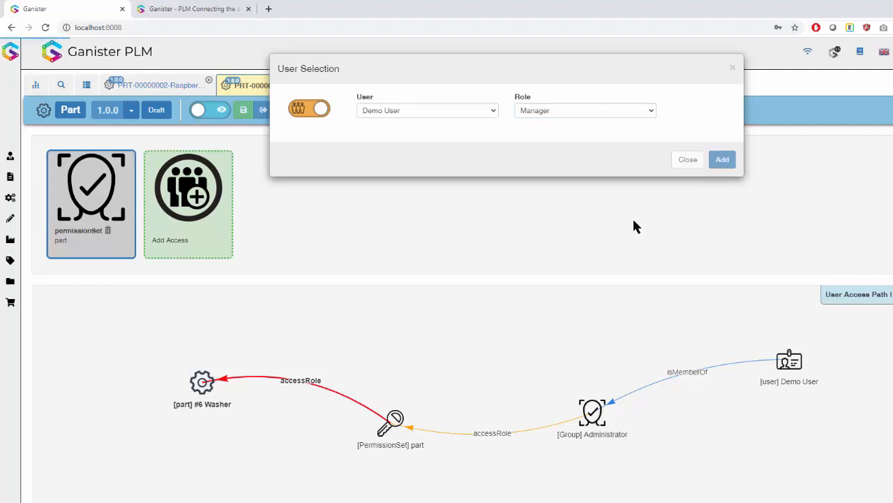
- Examine the updated access path between Demo User and the #6 Washer part, and toggle the part's access displays
drag(409, 363, 382, 385)
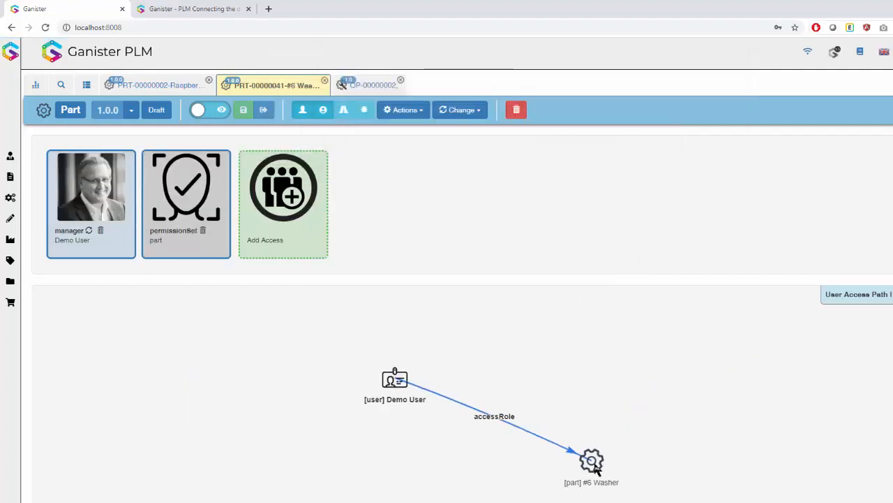
drag(594, 462, 601, 399)
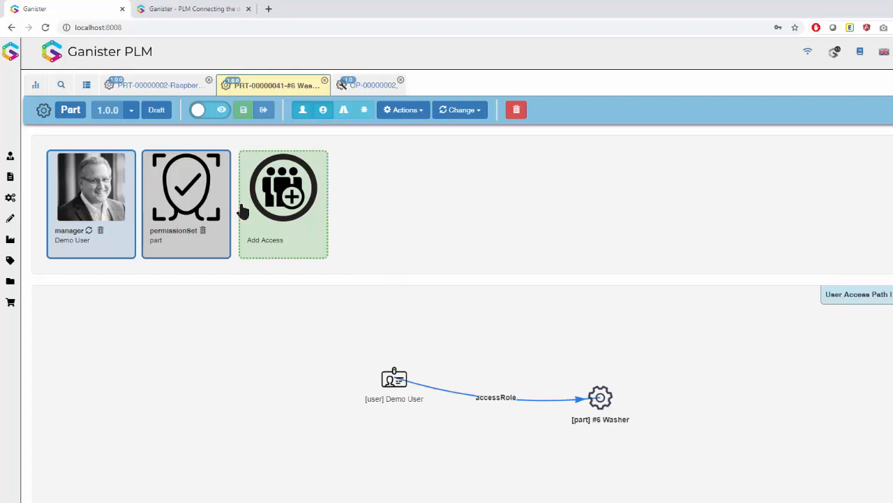
click(322, 112)
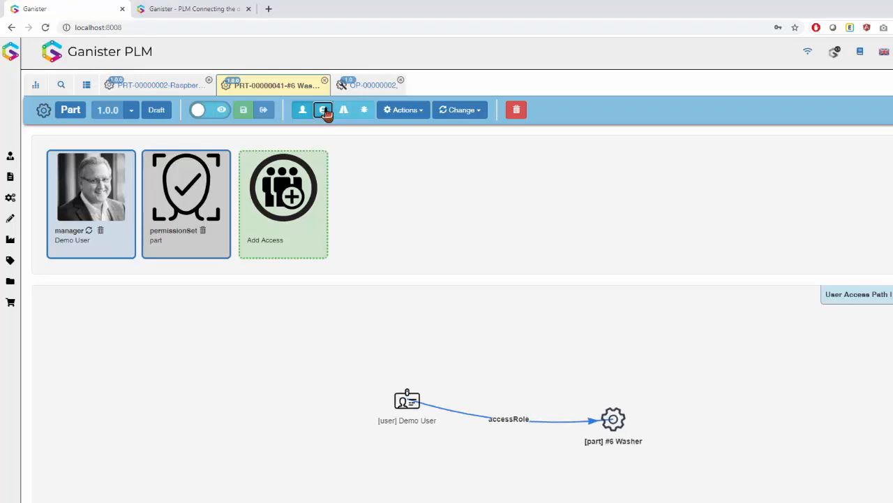
click(305, 112)
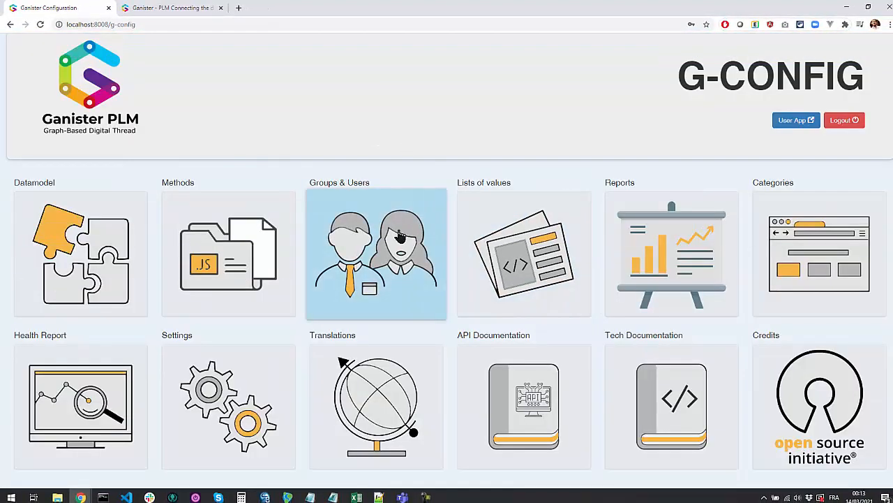
- Open the Groups & Users configuration and inspect the Assistance group's memberships in the access graph
click(397, 236)
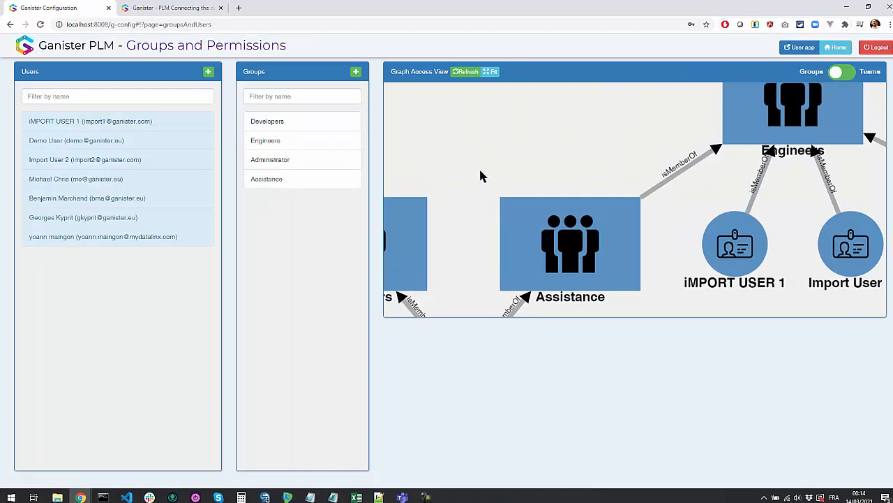
scroll(478, 169, down, 2)
drag(478, 144, 500, 143)
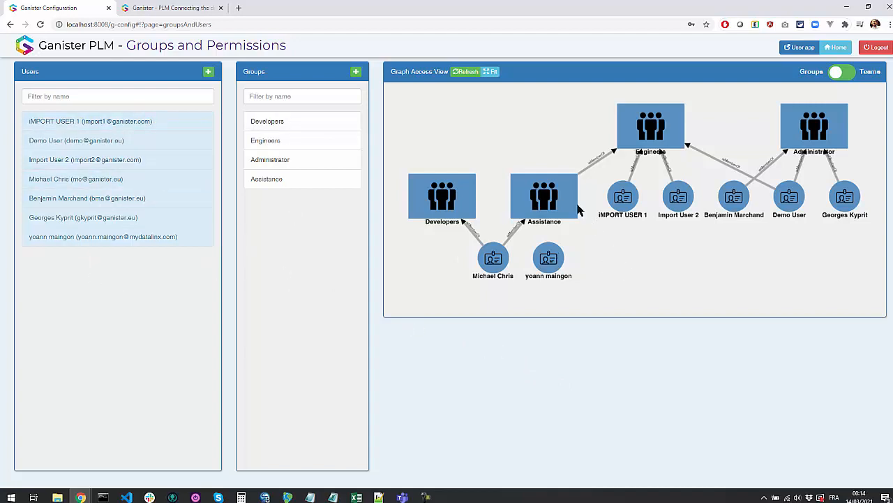
click(554, 197)
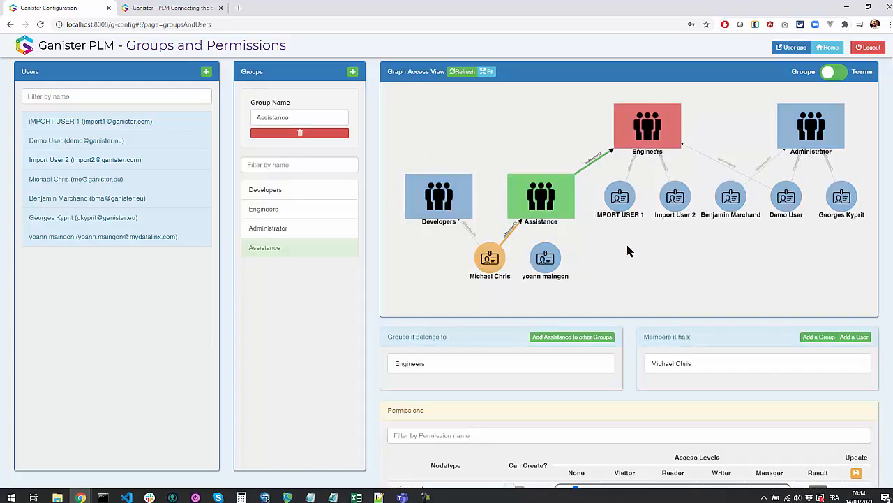
scroll(626, 241, down, 2)
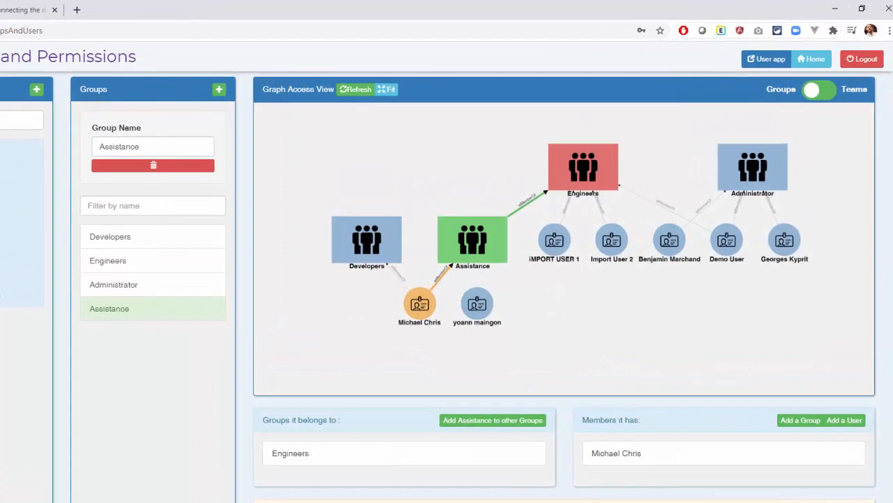
scroll(887, 269, down, 2)
drag(892, 267, 802, 246)
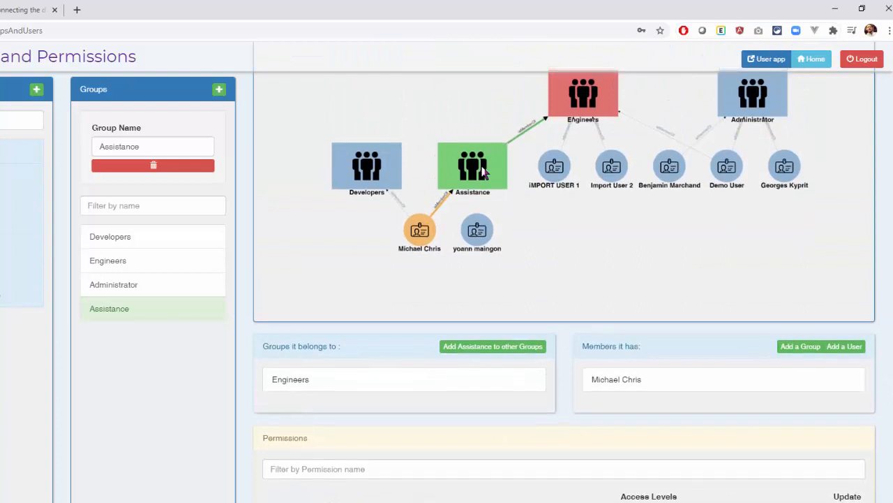
- Examine the Developers group's members and its permissions per nodetype
click(390, 164)
click(390, 165)
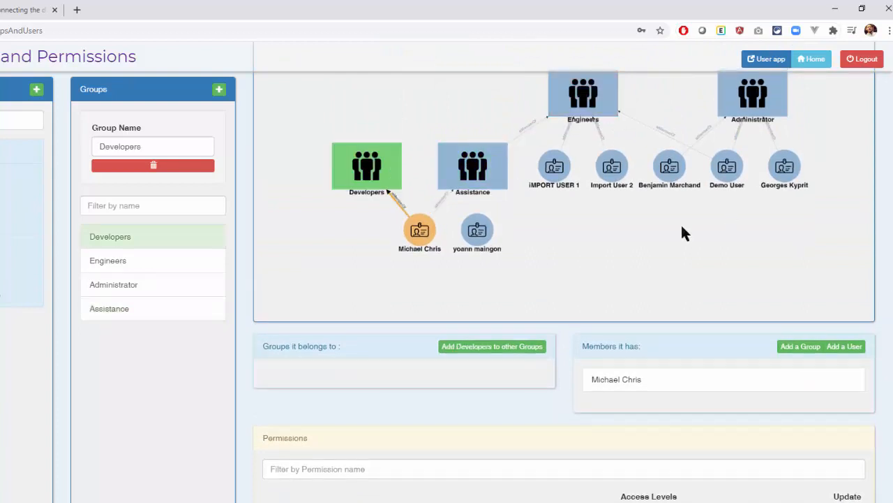
drag(892, 269, 888, 341)
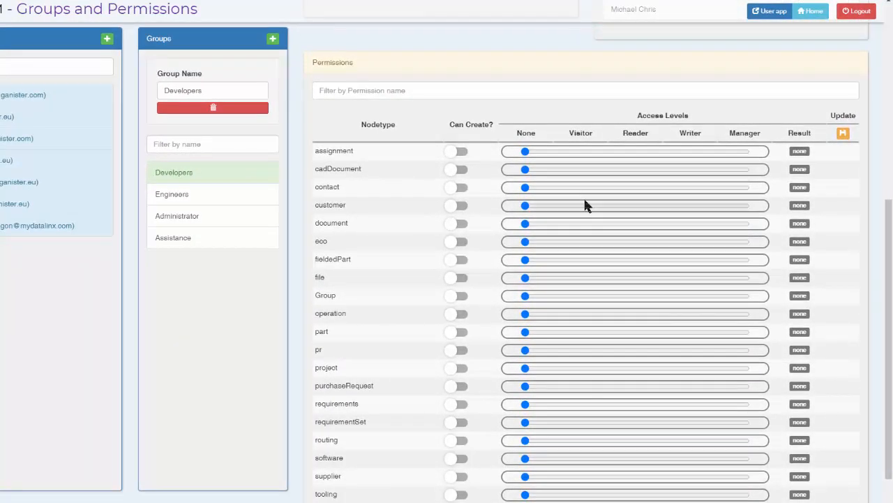
scroll(585, 204, down, 1)
scroll(579, 195, up, 5)
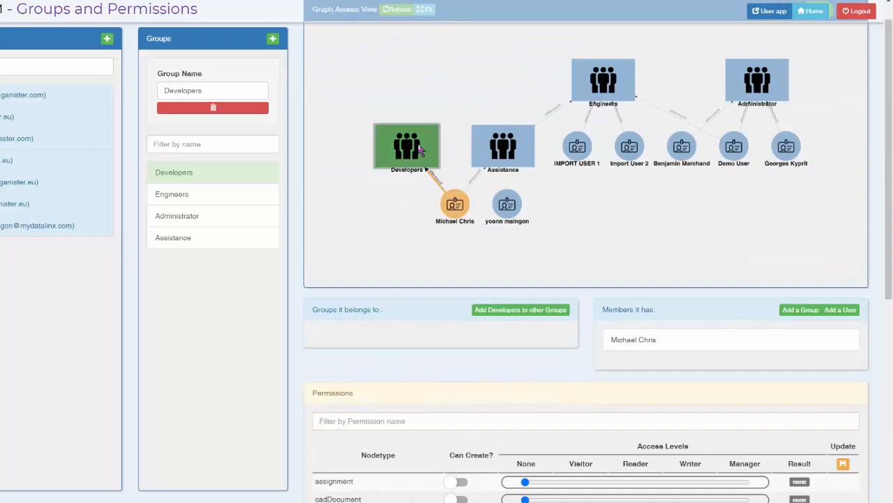
- Review the Engineers group's members and permissions, and move its node slightly higher in the access graph
click(605, 90)
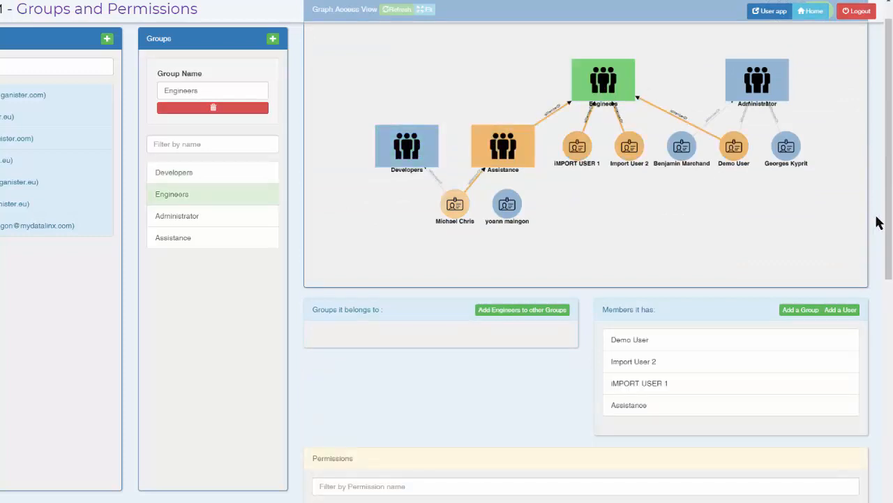
scroll(878, 223, down, 3)
scroll(878, 225, down, 6)
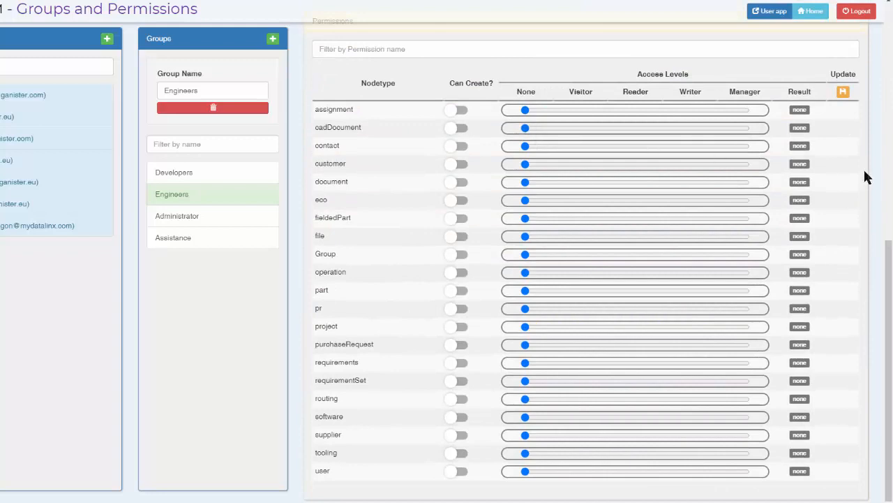
scroll(874, 178, up, 4)
scroll(874, 178, up, 4)
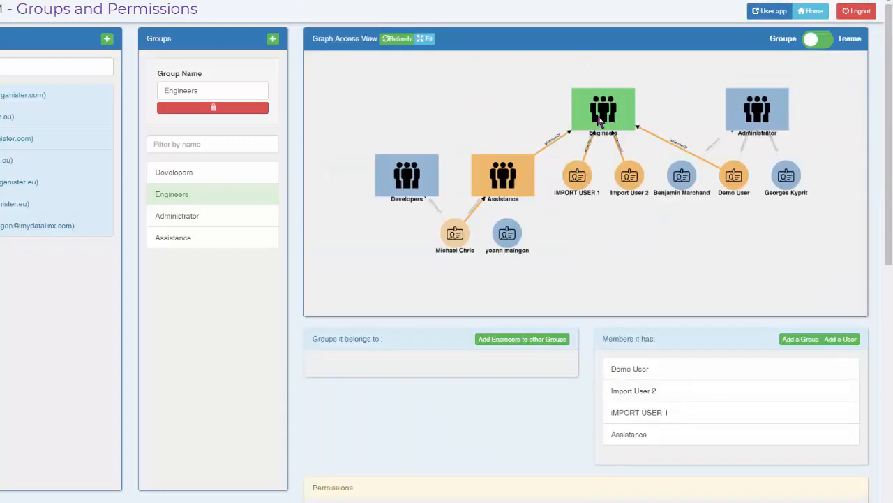
drag(602, 123, 602, 103)
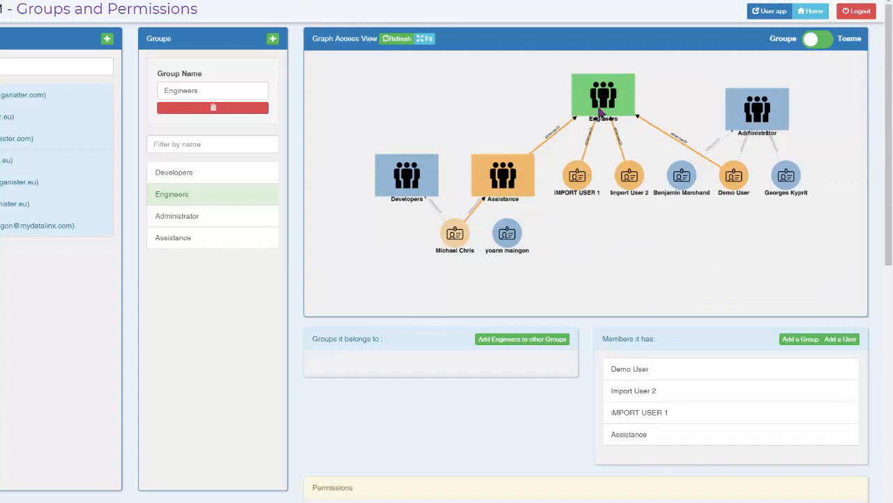
- Allow the Assistance group to create contacts with the Writer access level, and save the permission
click(515, 179)
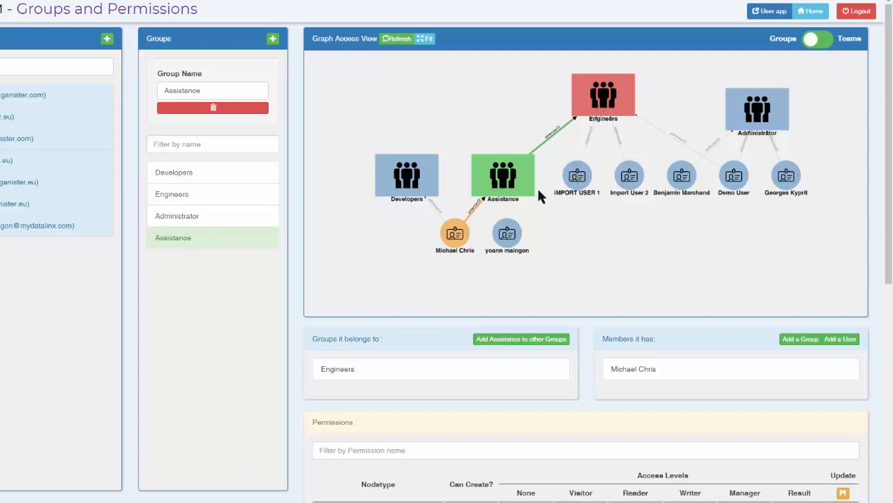
scroll(585, 335, down, 6)
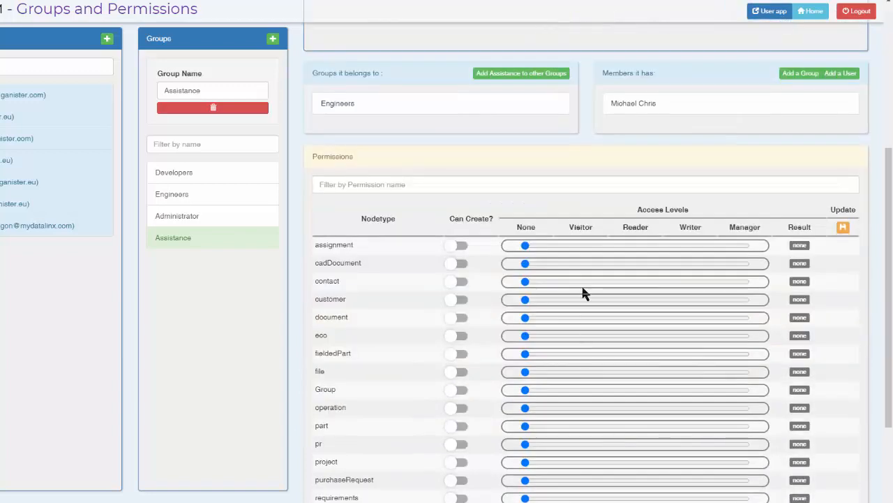
scroll(579, 280, up, 3)
scroll(530, 245, down, 1)
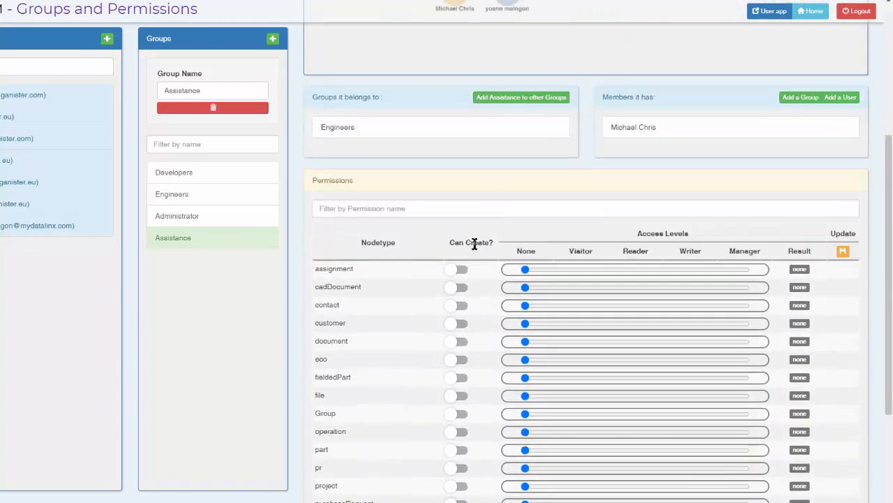
click(460, 308)
drag(583, 310, 706, 313)
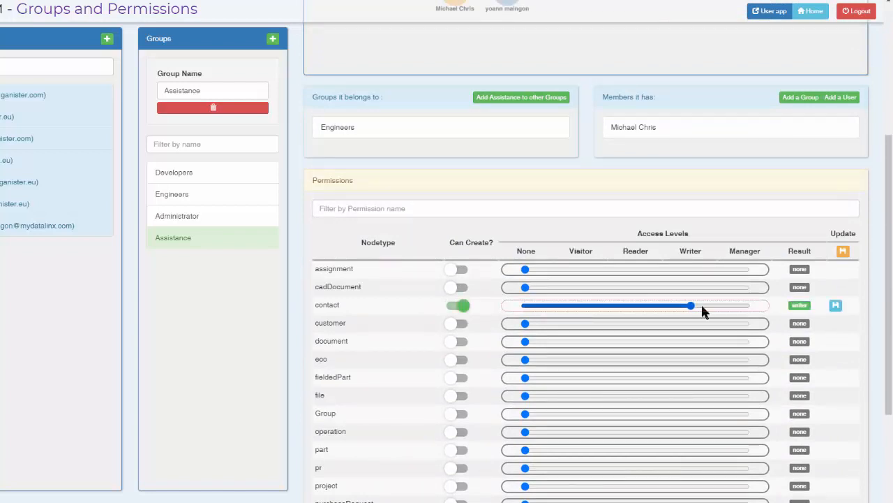
click(835, 307)
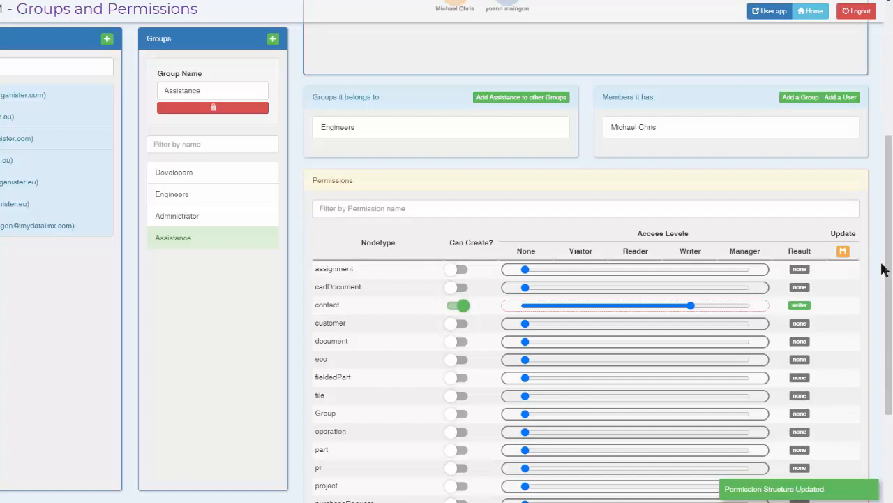
- Check the groups and permissions of the user who belongs to both Developers and Assistance
scroll(883, 271, up, 4)
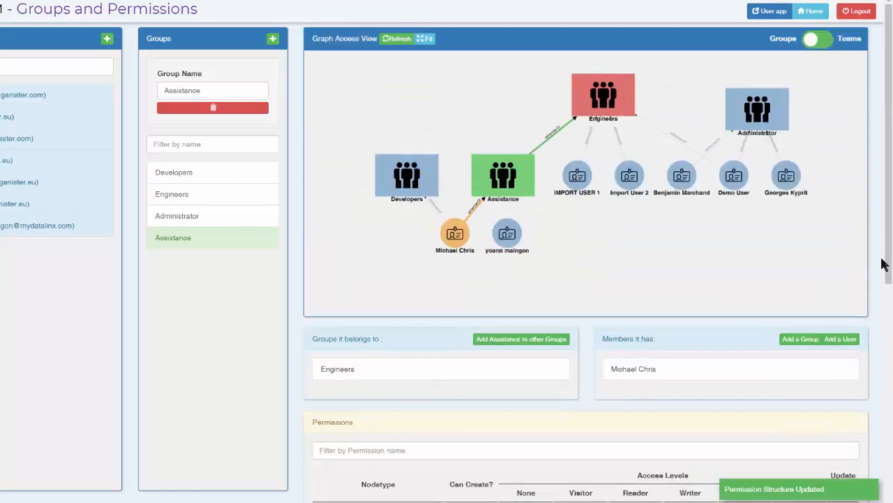
click(461, 233)
scroll(823, 355, down, 2)
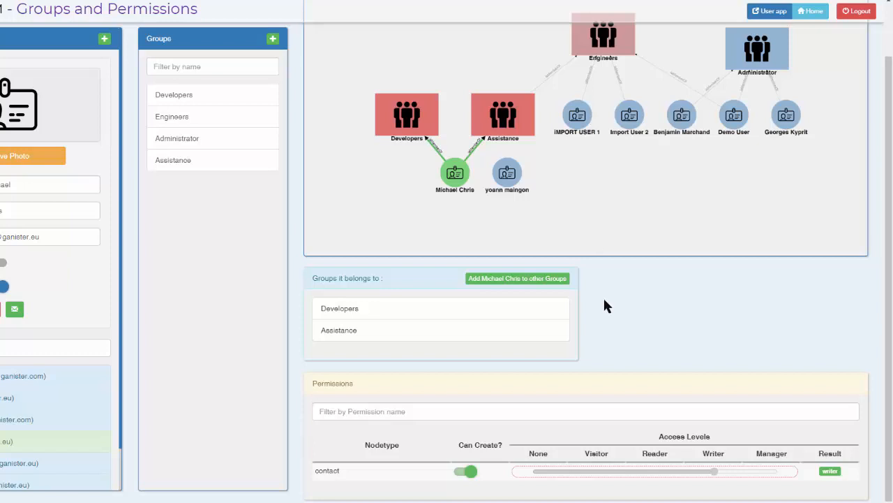
- Allow the Engineers group to create parts with the Writer access level, and save the permission
click(610, 49)
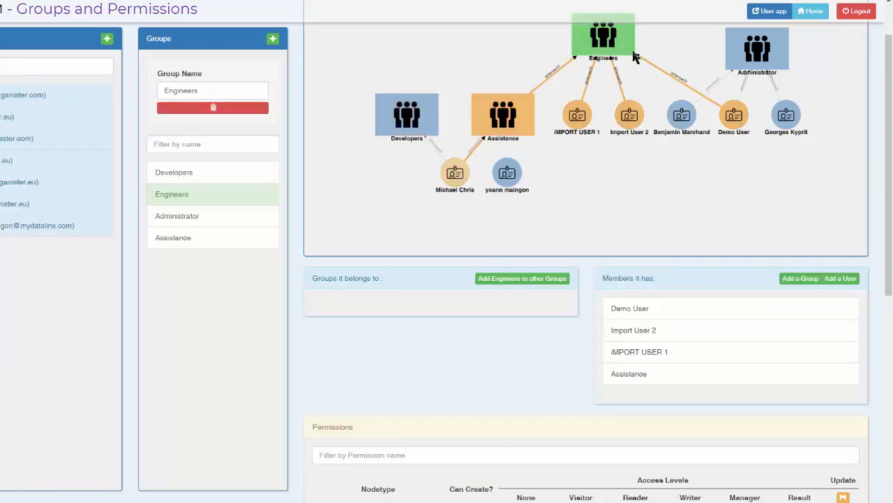
scroll(653, 73, up, 2)
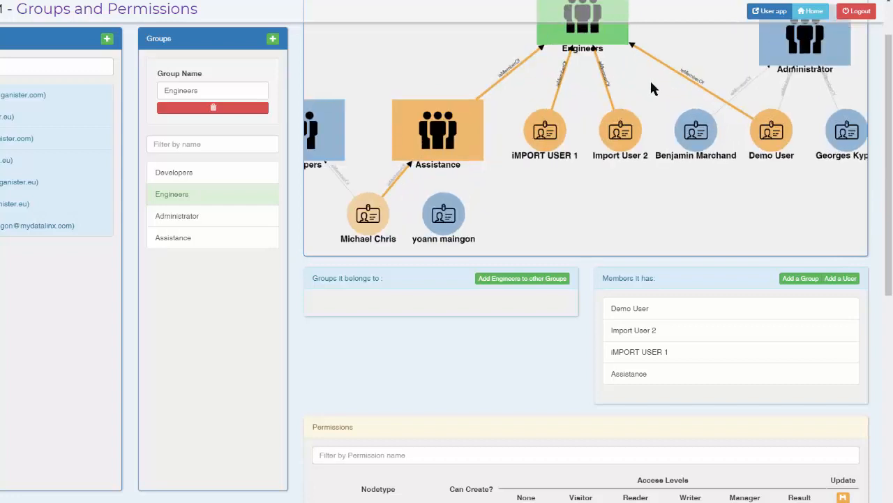
scroll(772, 143, down, 2)
scroll(865, 140, down, 2)
scroll(878, 161, down, 1)
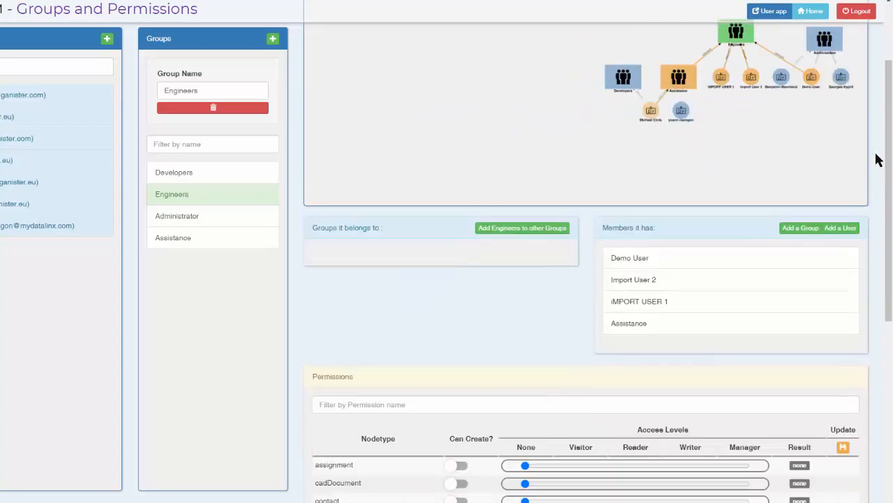
scroll(878, 161, down, 4)
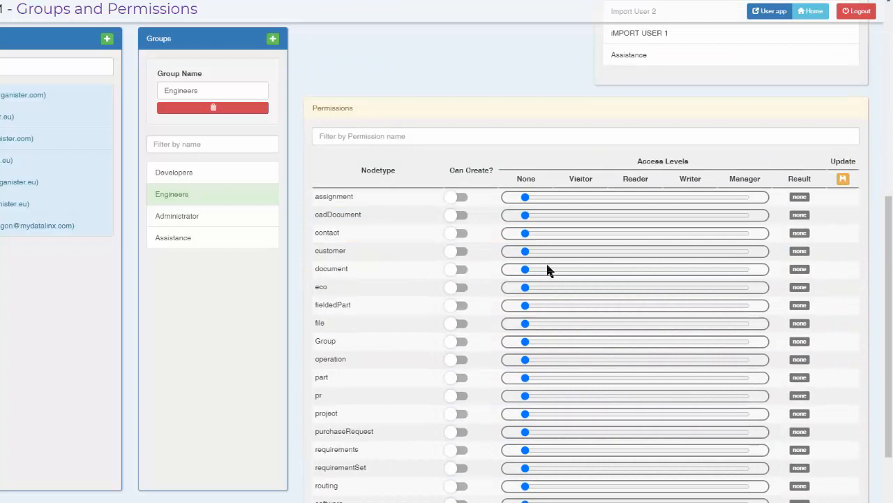
click(462, 379)
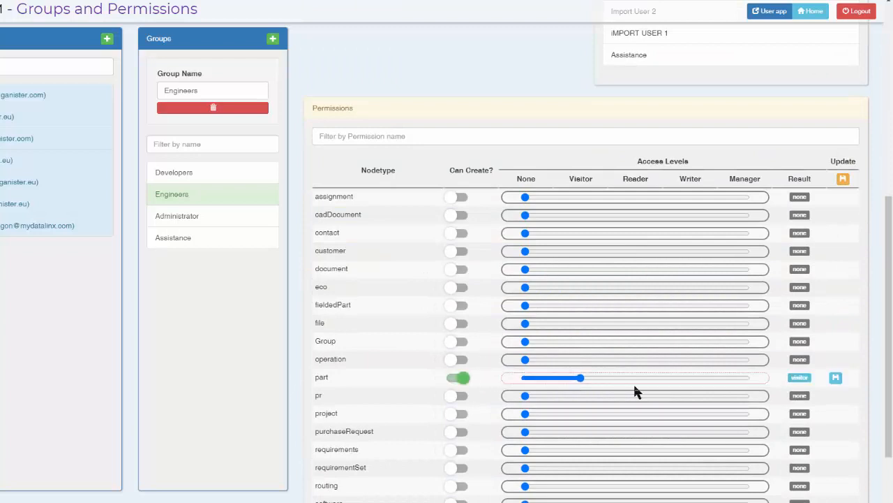
click(689, 380)
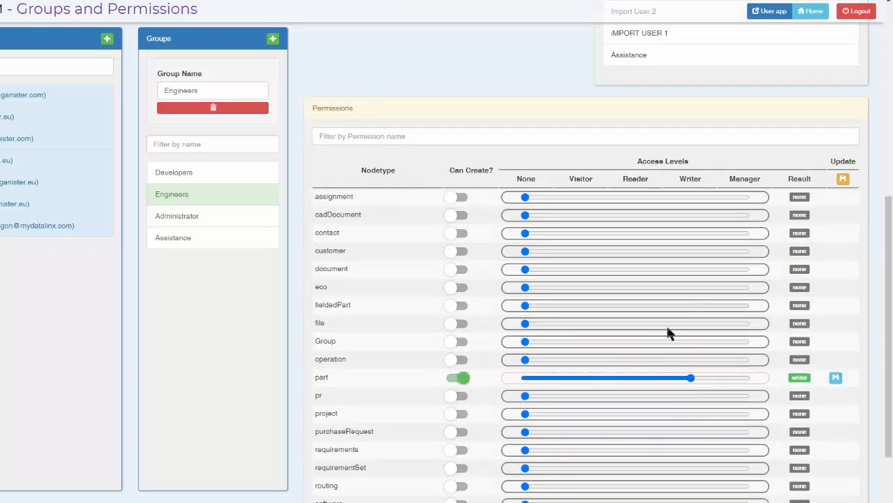
click(836, 379)
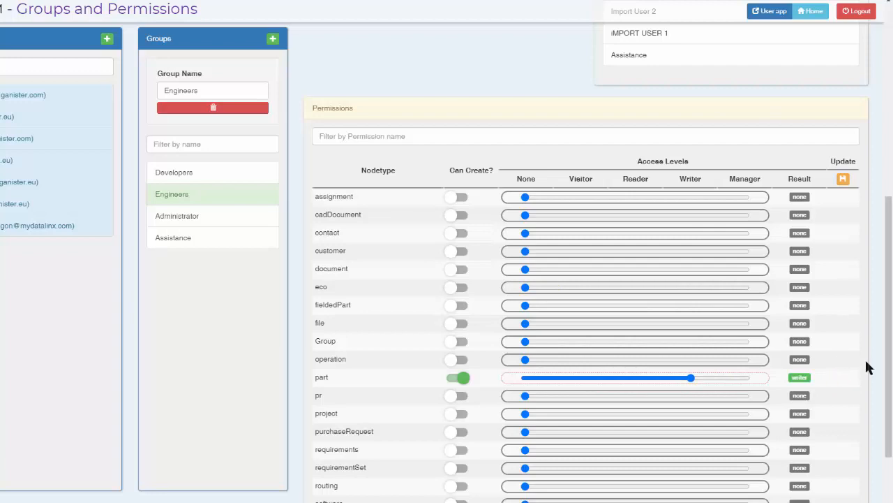
- Check the group membership and permissions of iMPORT USER 1, a direct member of Engineers
scroll(878, 349, up, 5)
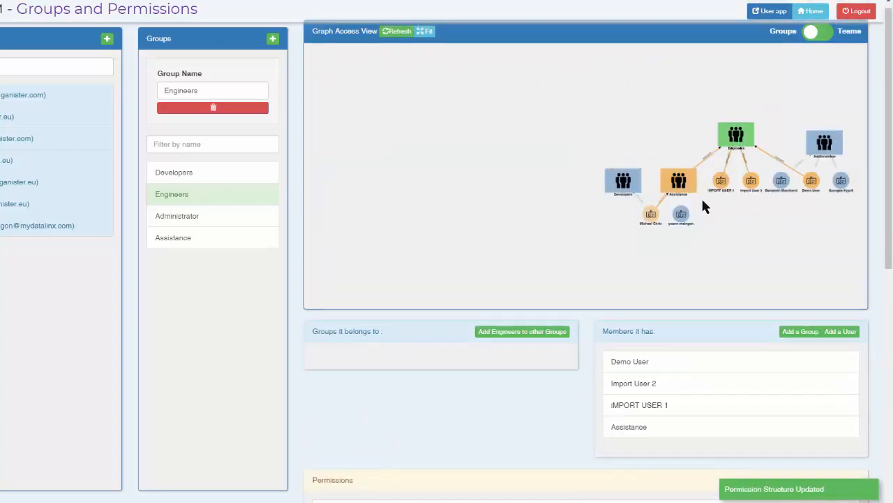
scroll(789, 225, up, 3)
scroll(715, 195, up, 2)
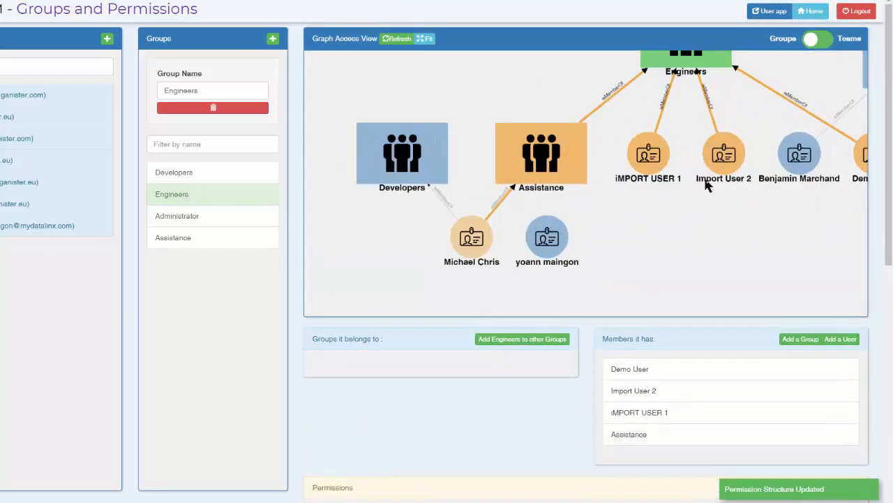
click(656, 158)
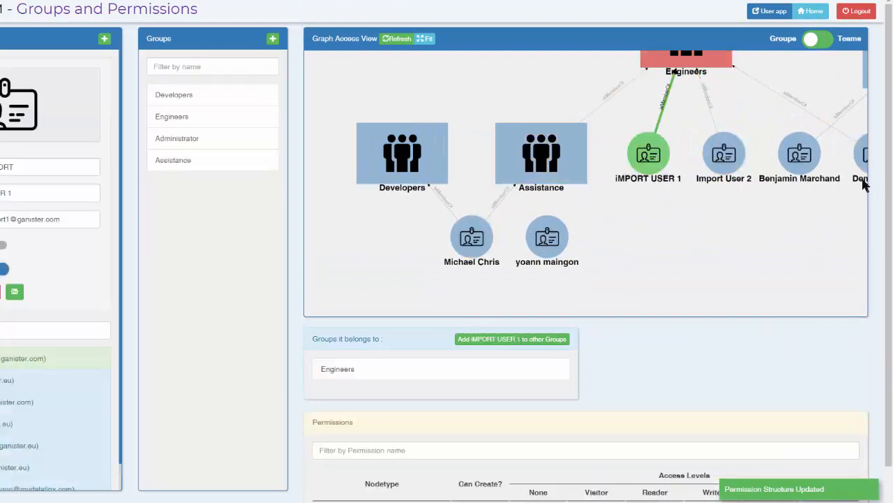
scroll(879, 178, down, 1)
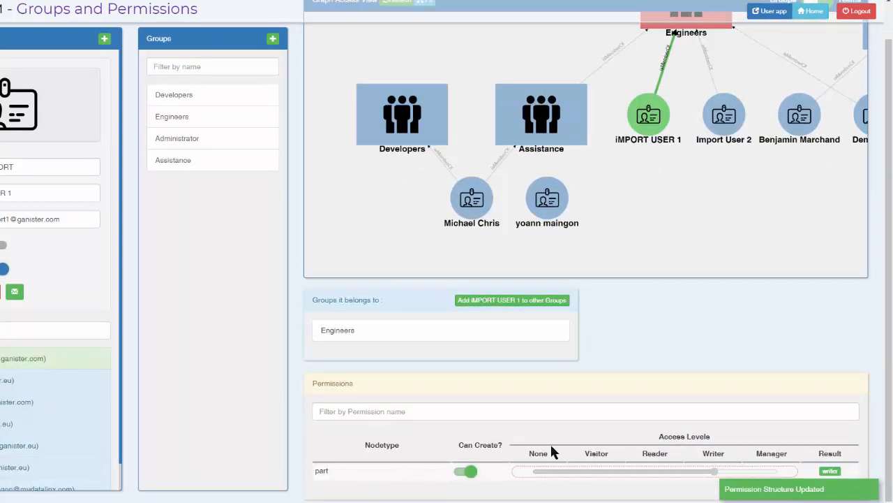
- Review the Assistance group's permissions per nodetype, including contact and part
click(538, 114)
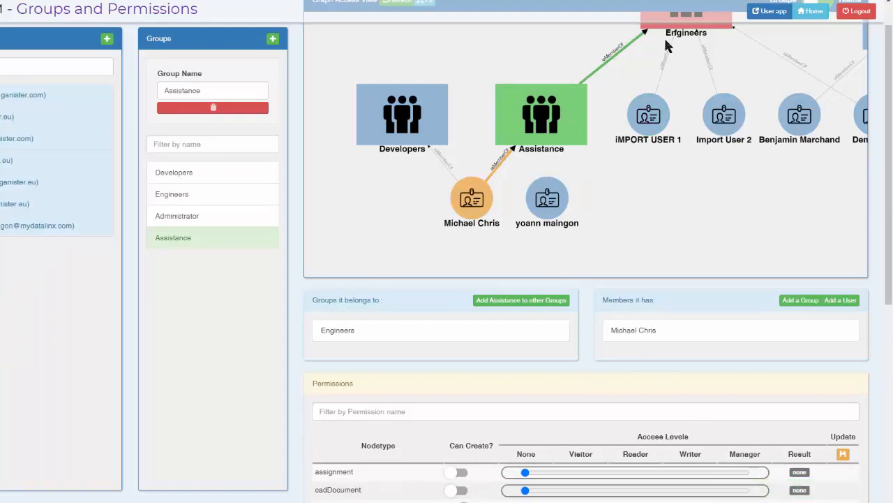
drag(890, 128, 890, 276)
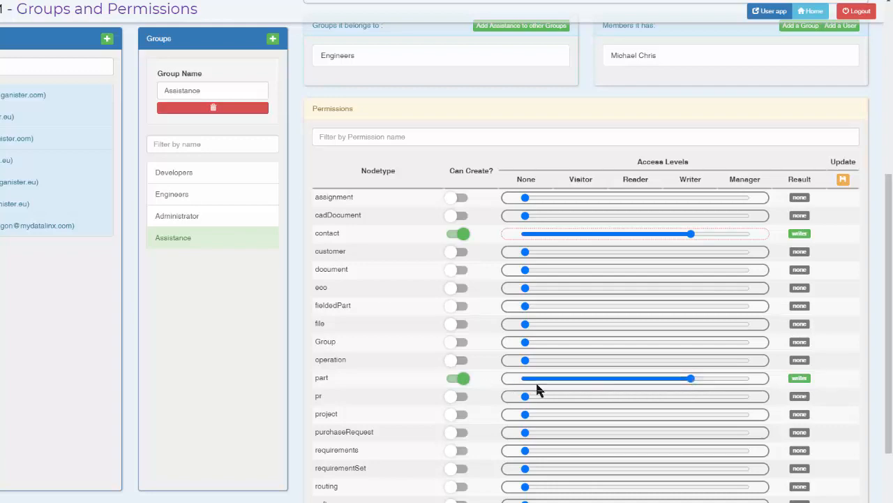
scroll(868, 295, up, 5)
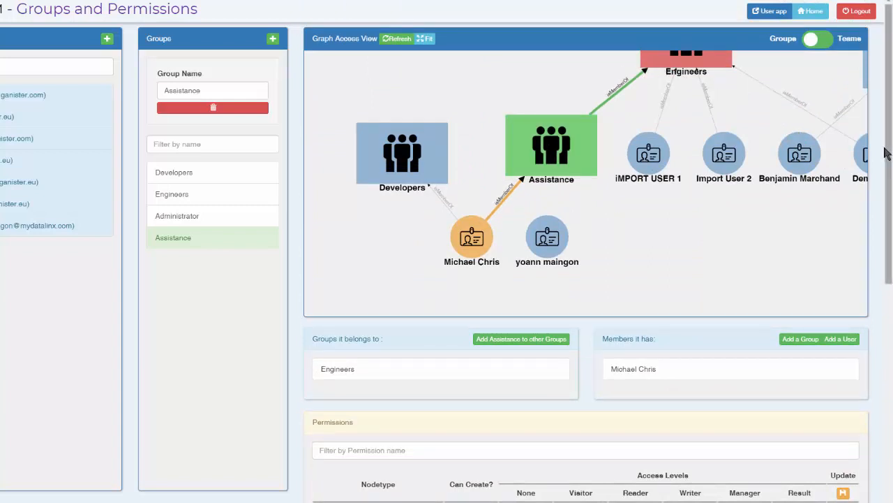
- Examine in the access graph how Assistance and its member link up to the Engineers group
scroll(645, 235, down, 5)
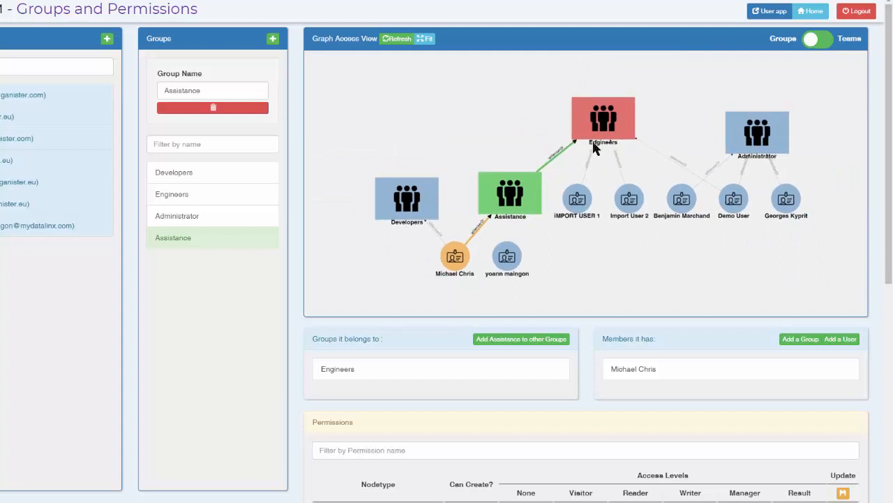
scroll(602, 203, down, 3)
scroll(596, 195, up, 2)
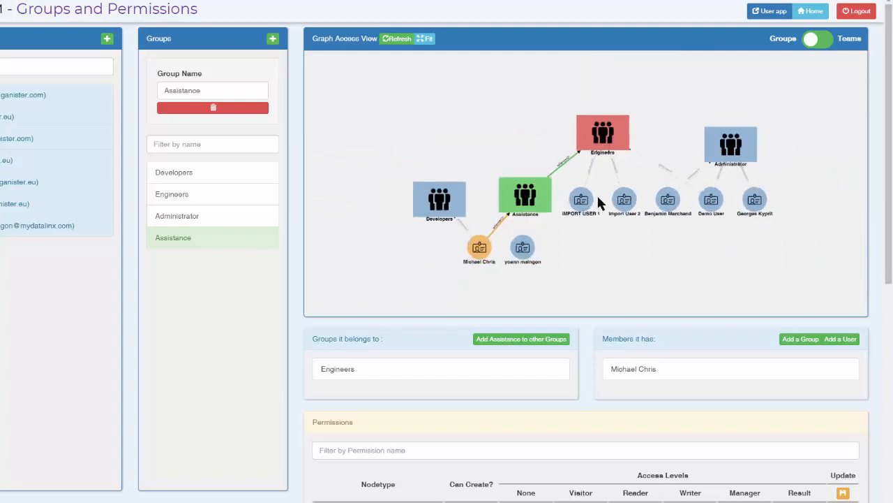
scroll(598, 202, up, 1)
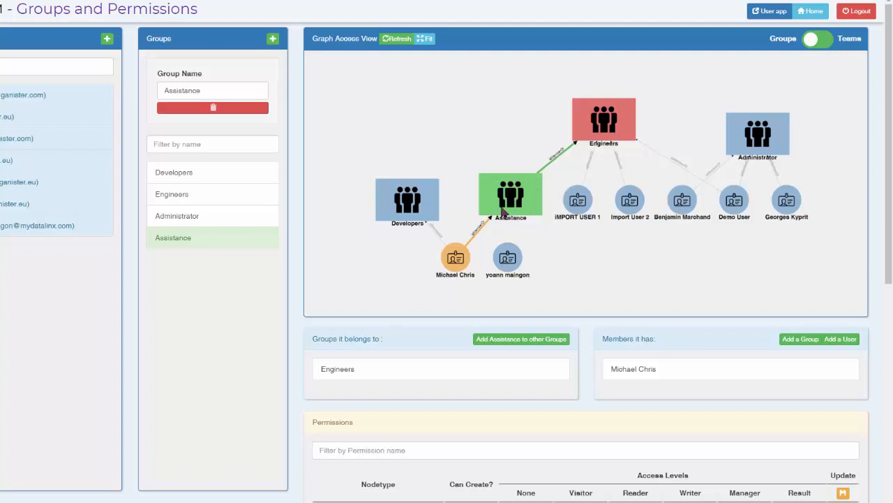
scroll(532, 202, up, 3)
scroll(533, 201, down, 3)
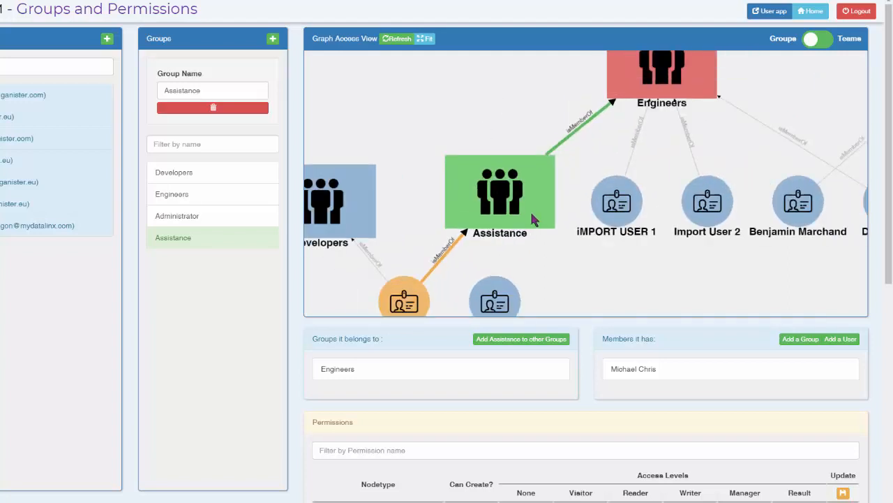
scroll(563, 155, down, 2)
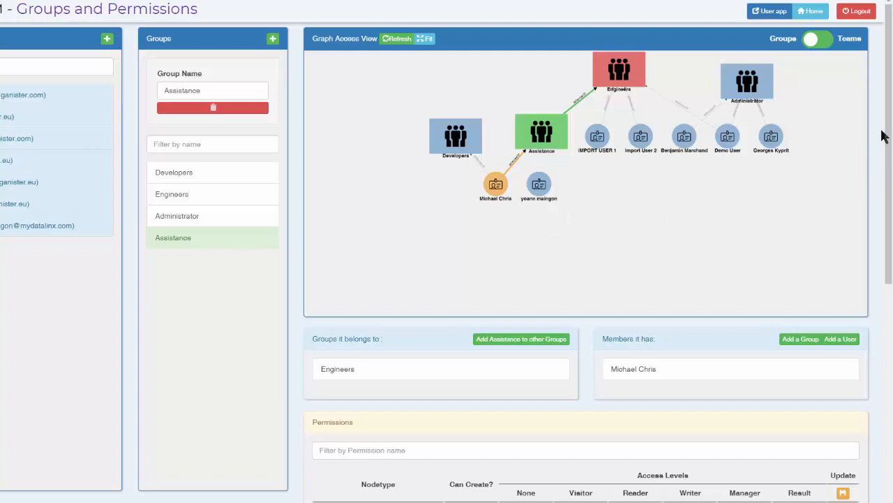
- View the Teams side of the access graph with its role definitions, and return to the Groups view
mouse_move(883, 136)
mouse_down()
mouse_move(890, 340)
mouse_move(888, 131)
mouse_up()
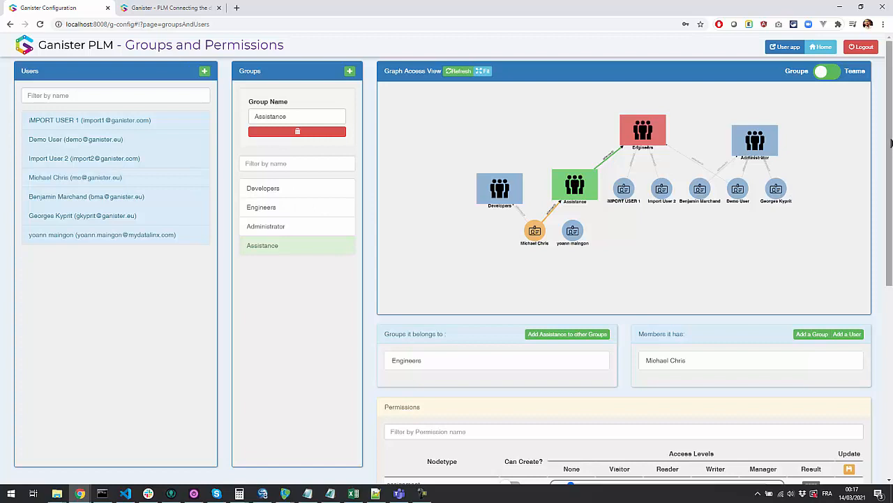
click(828, 73)
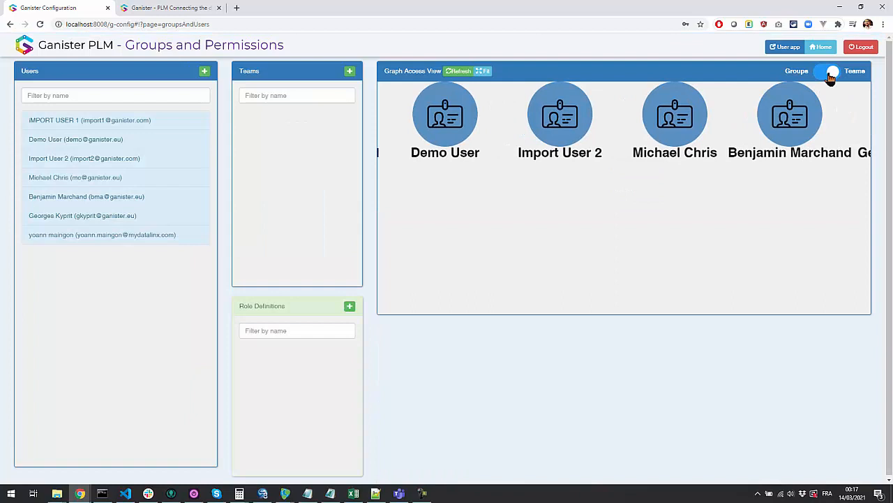
click(830, 74)
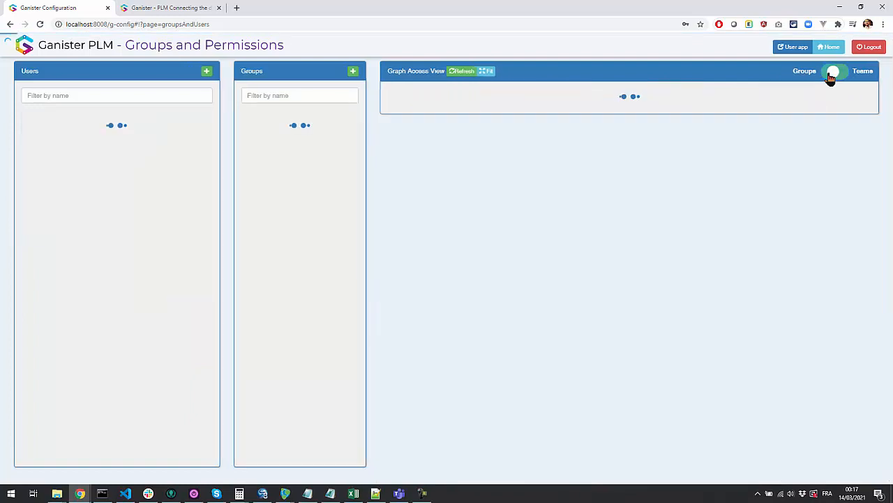